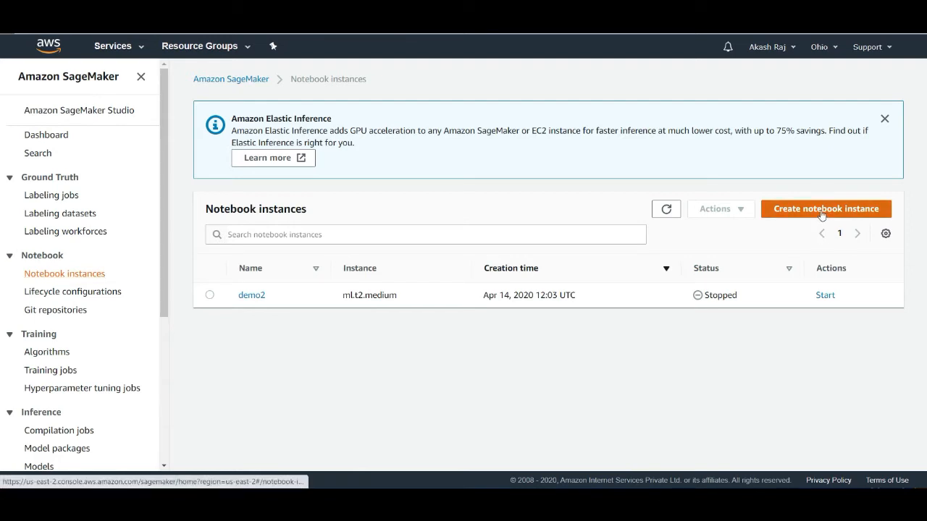
Step: Start creating a SageMaker notebook instance and name it CloudyML-Demo
click(823, 210)
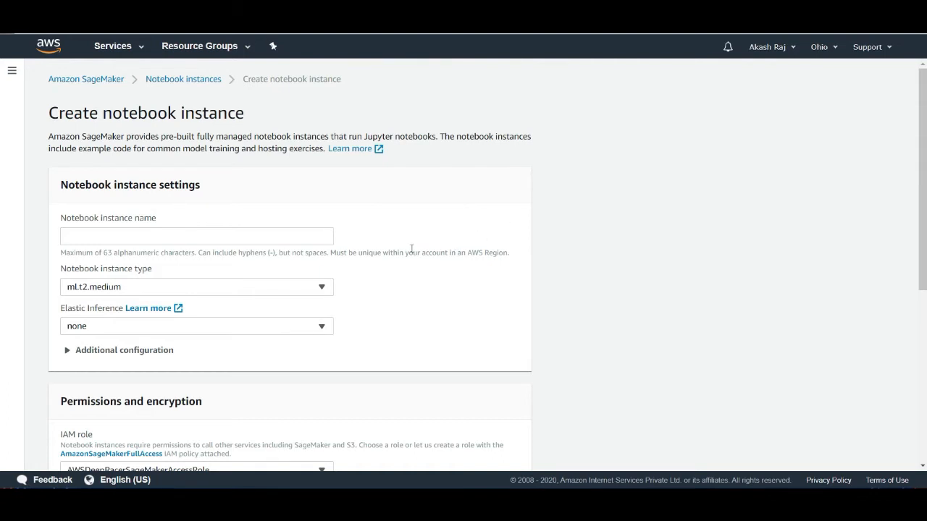
click(314, 242)
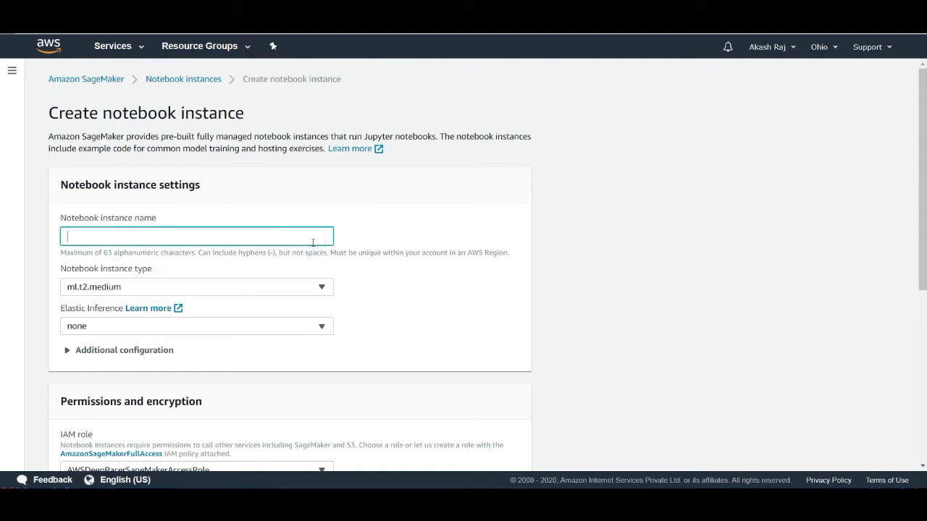
text(CloudyML-Demo)
Step: Look through the standard, compute optimized and accelerated computing instance types, and choose ml.t2.medium for the notebook
click(261, 296)
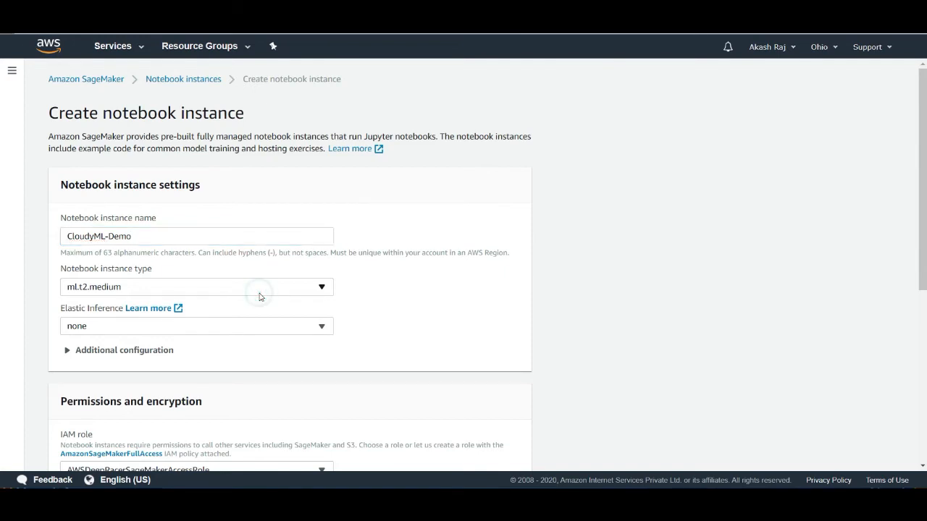
click(321, 287)
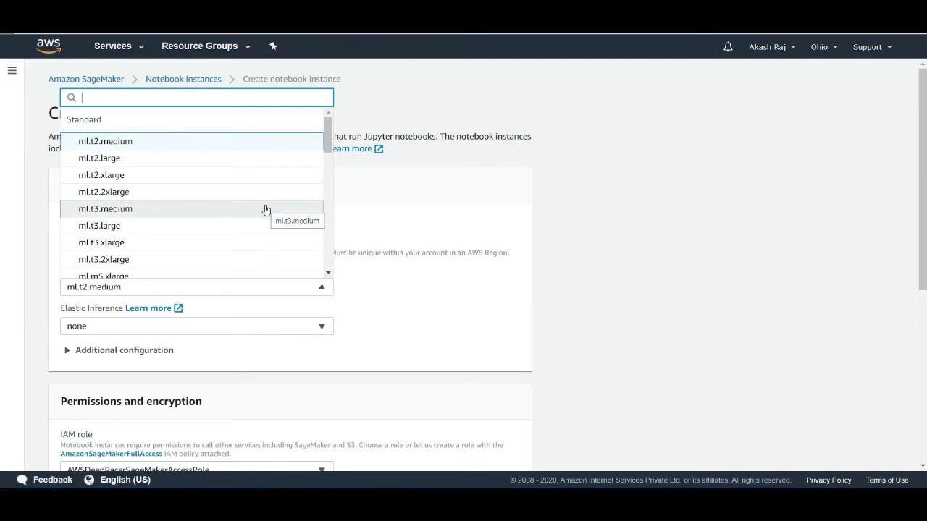
scroll(266, 210, down, 10)
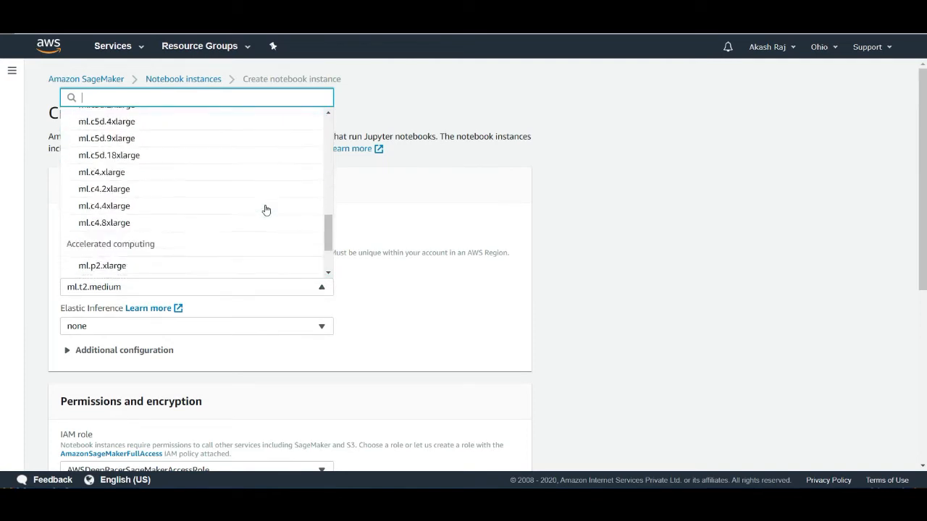
scroll(265, 210, down, 2)
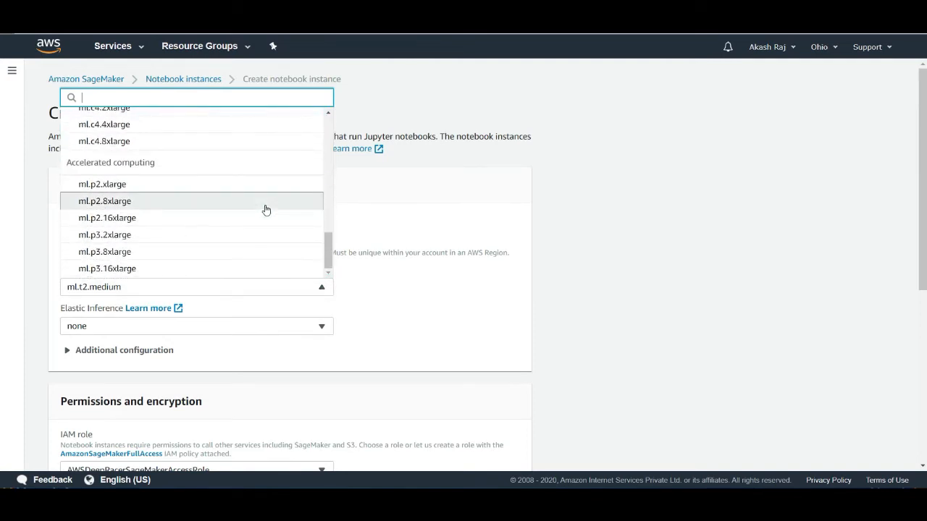
scroll(266, 210, up, 12)
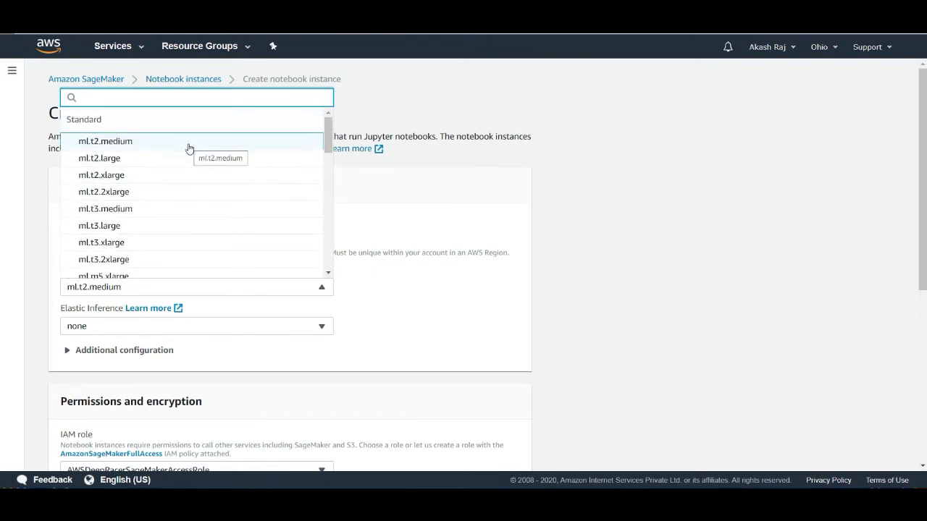
scroll(188, 149, down, 6)
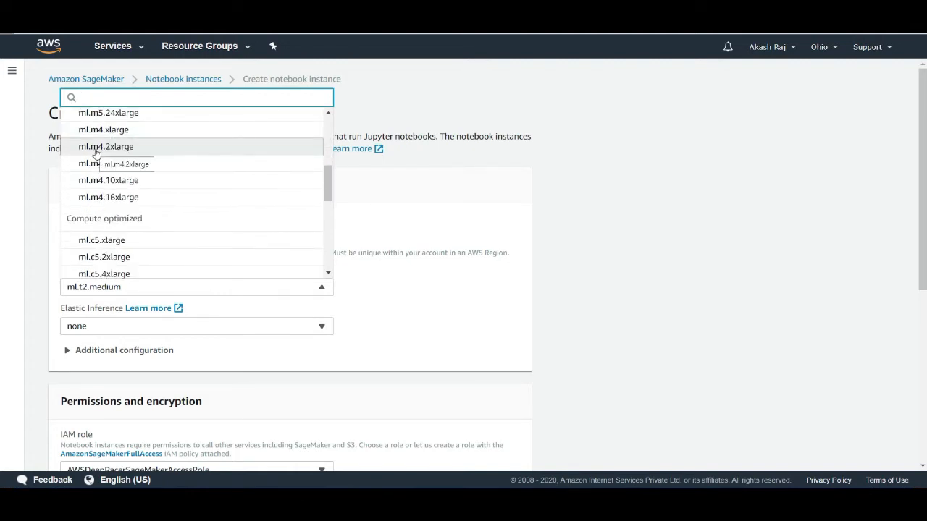
scroll(100, 167, down, 2)
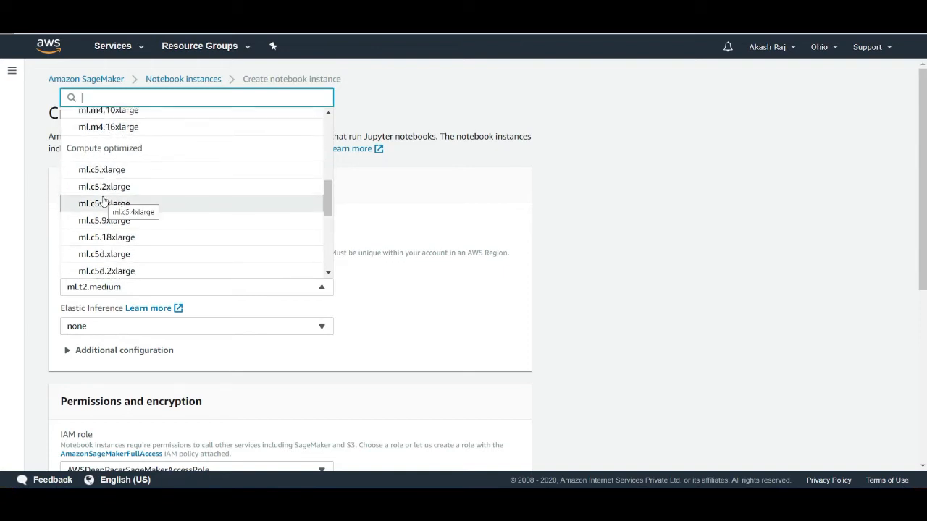
scroll(103, 201, down, 2)
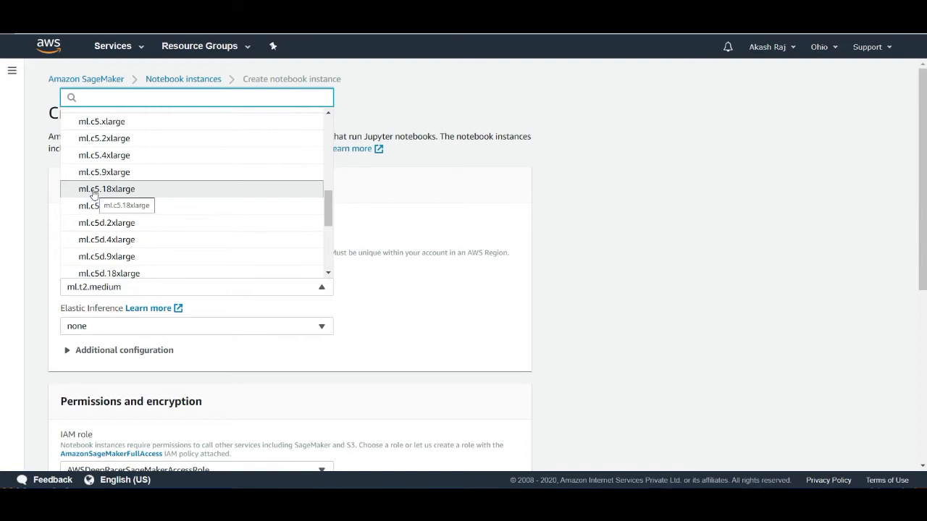
scroll(94, 194, down, 3)
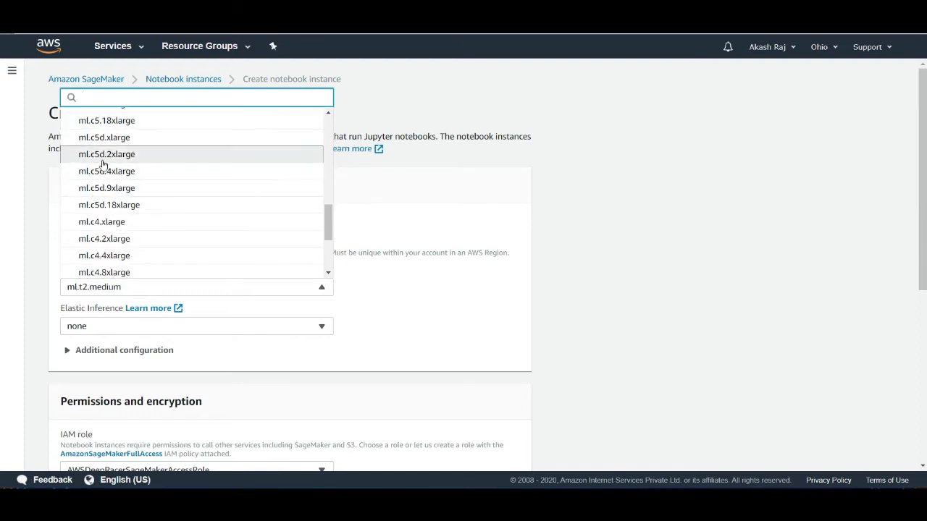
scroll(98, 190, down, 1)
scroll(98, 190, down, 5)
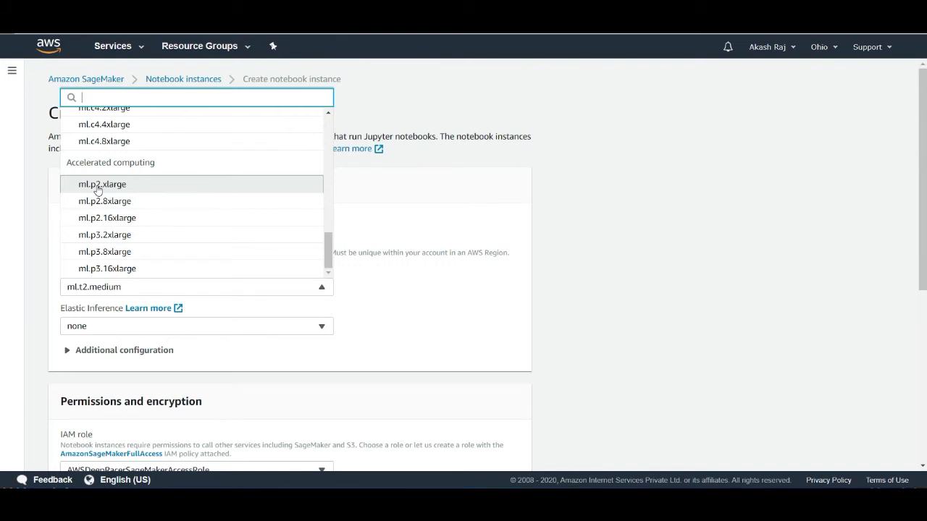
scroll(98, 190, up, 10)
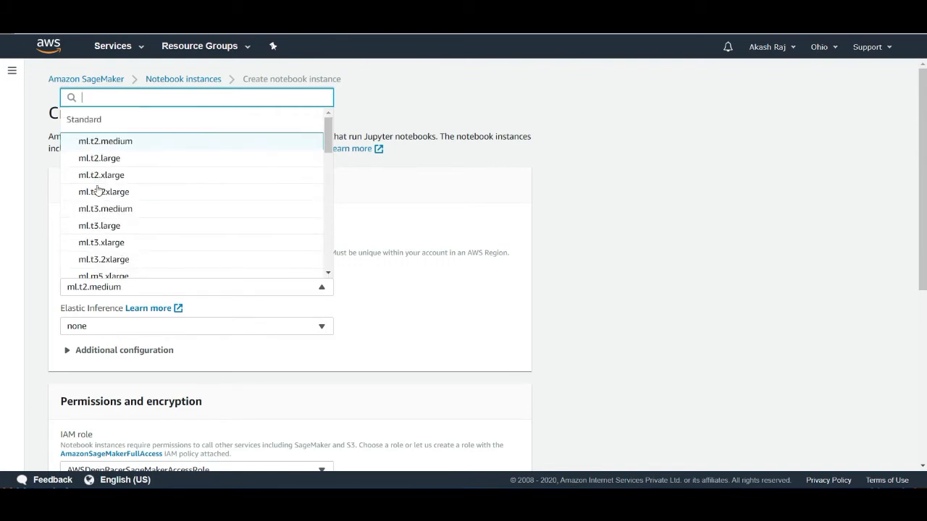
click(110, 142)
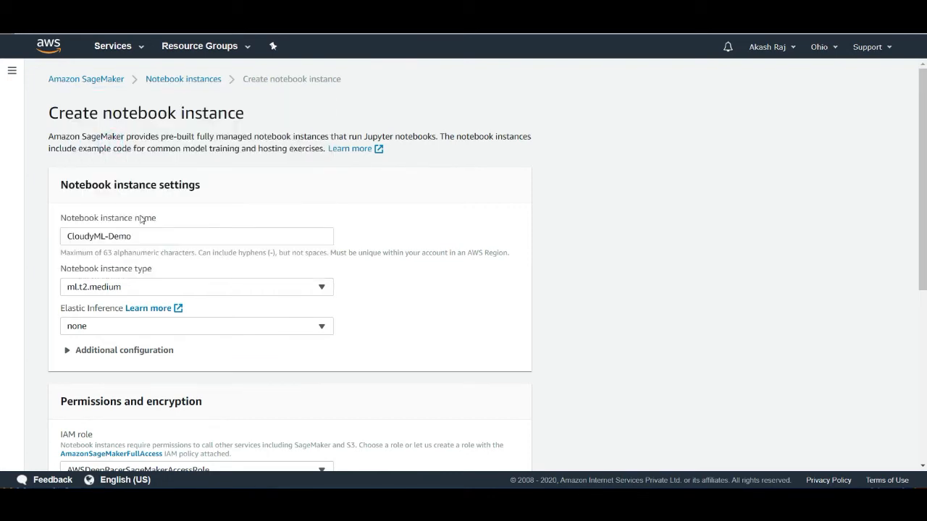
Step: Examine the S3 bucket access options for creating a new IAM role, and close the dialog without creating one
scroll(142, 220, down, 3)
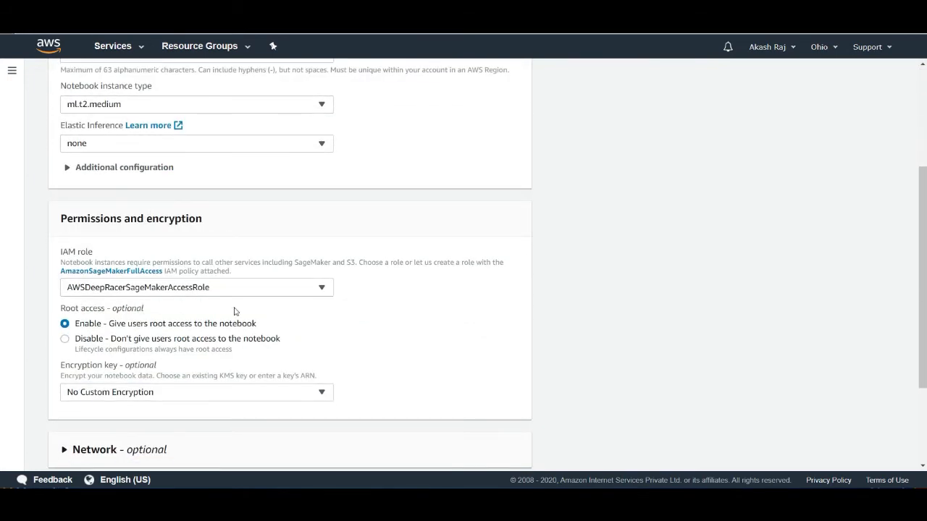
click(252, 293)
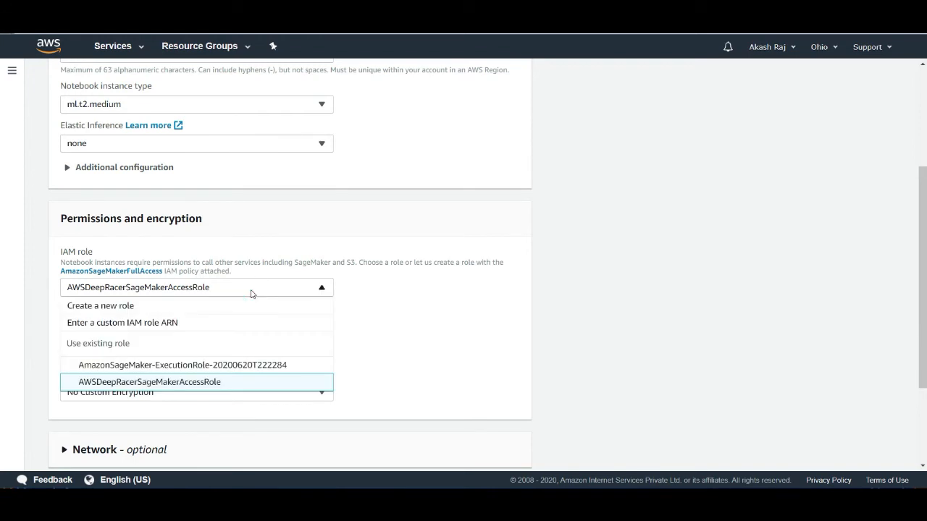
click(236, 306)
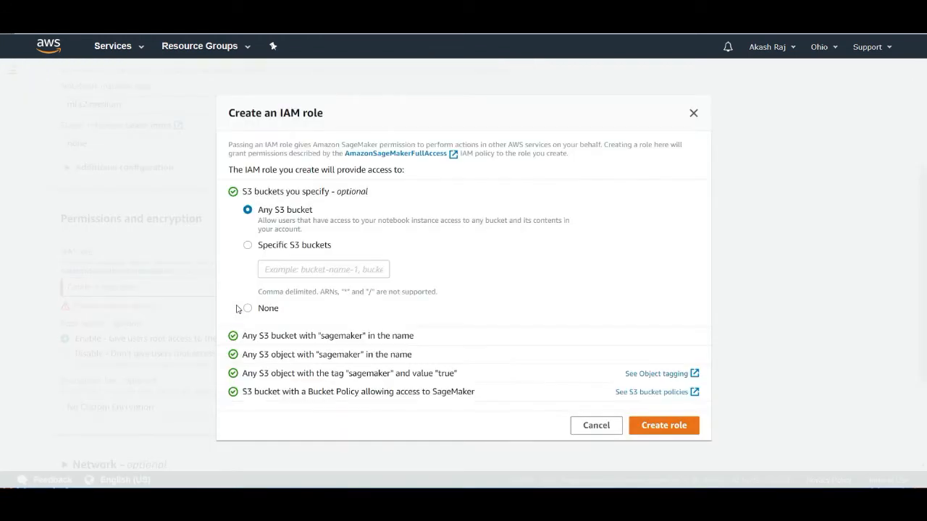
click(693, 113)
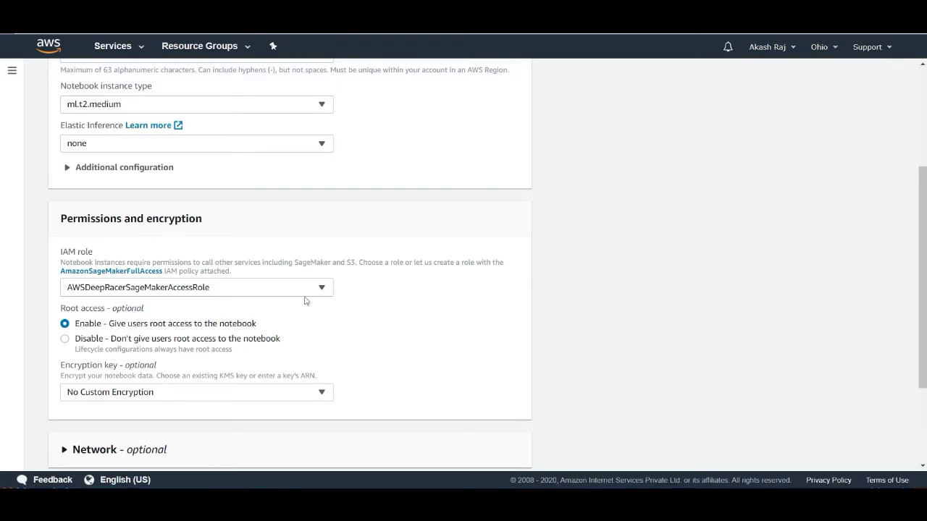
Step: Expand the optional Network, Git repositories and Tags settings for review, and create the notebook instance without filling them in
scroll(224, 328, down, 2)
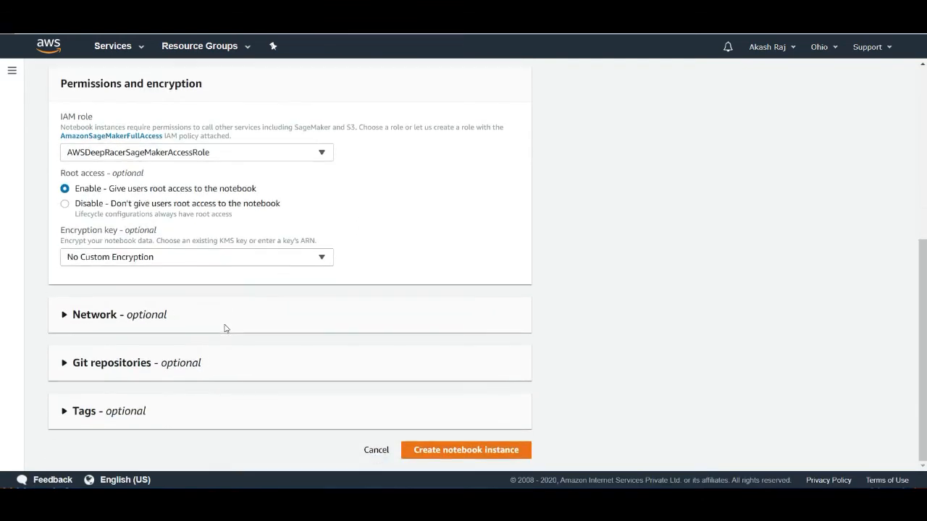
click(172, 327)
scroll(172, 327, down, 1)
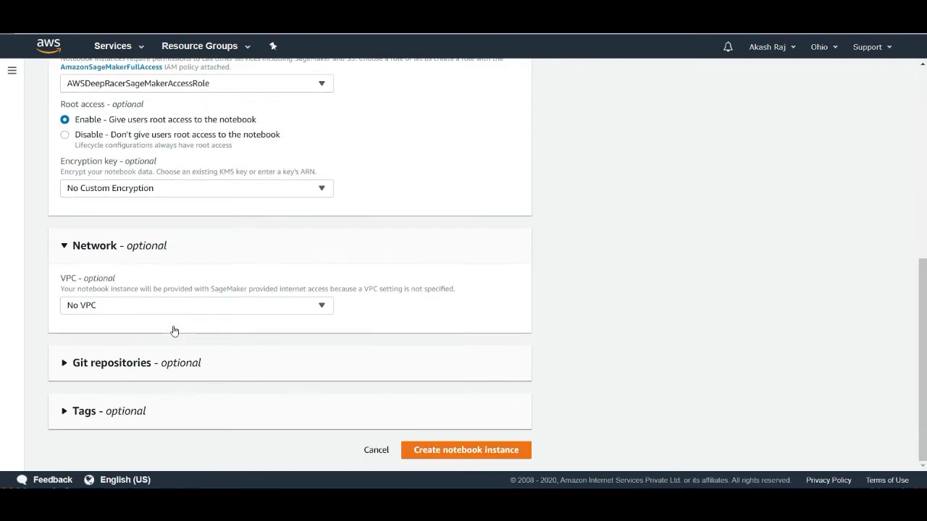
click(178, 360)
scroll(178, 362, down, 2)
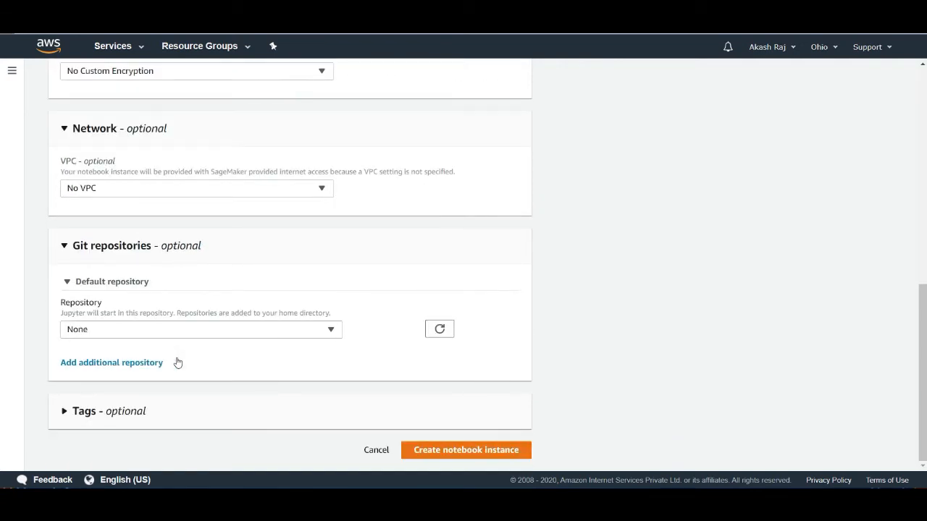
click(186, 422)
scroll(184, 420, down, 1)
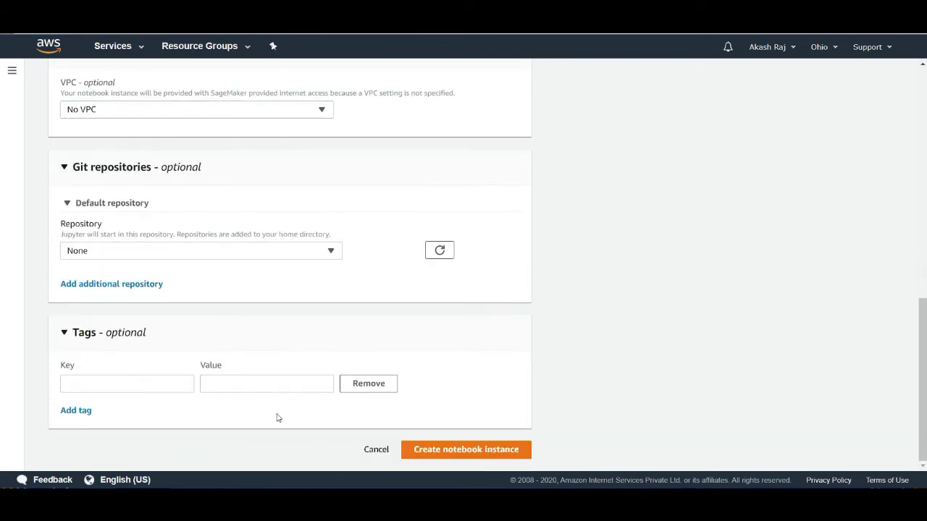
click(435, 450)
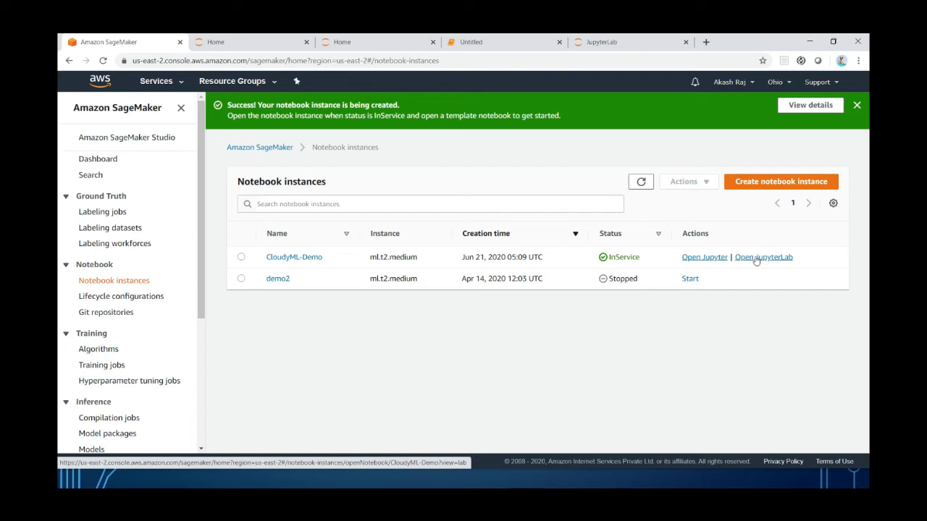
Step: Open the CloudyML-Demo instance in Jupyter and create a new notebook with the conda_python3 kernel
click(705, 258)
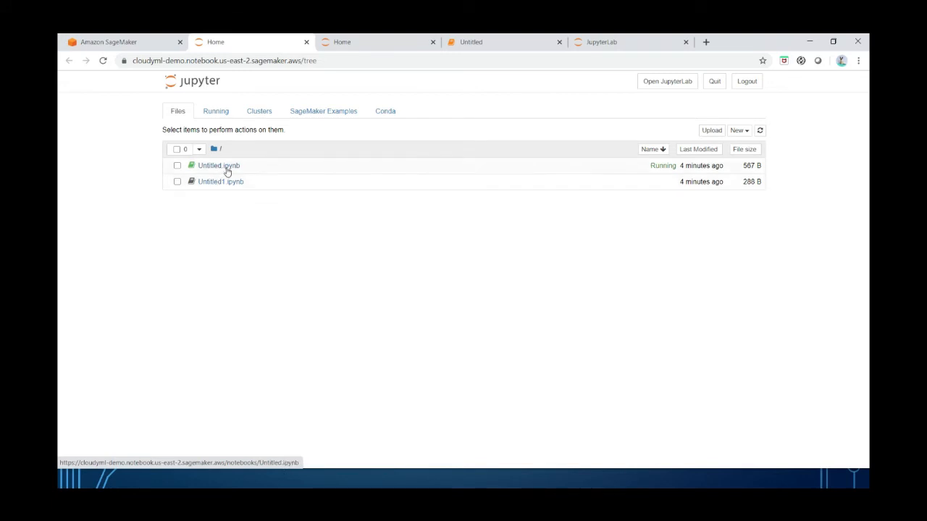
click(738, 134)
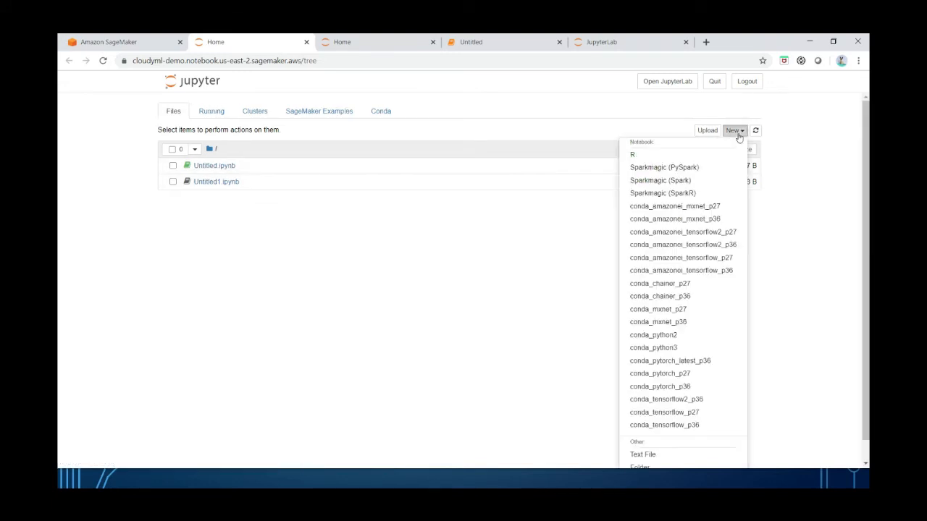
click(672, 348)
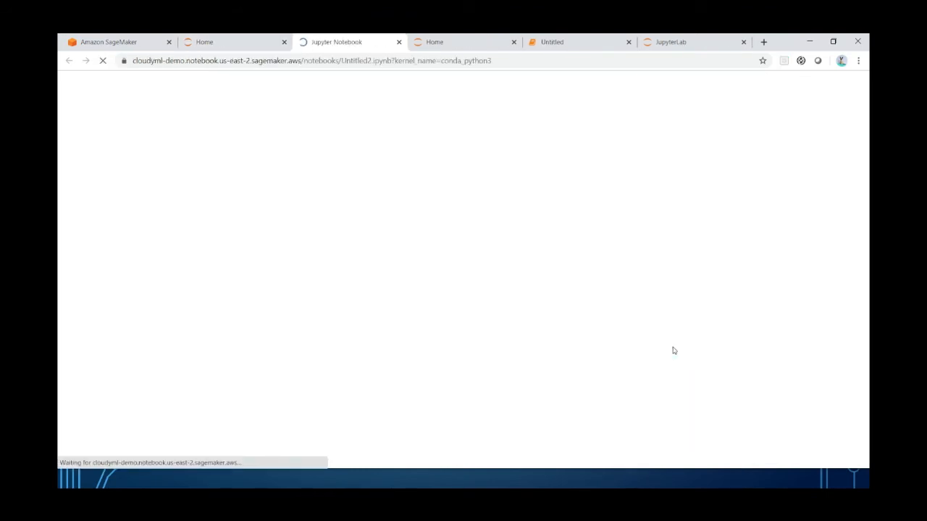
Step: Check the new notebook both in the Jupyter file list and in its own page
click(240, 42)
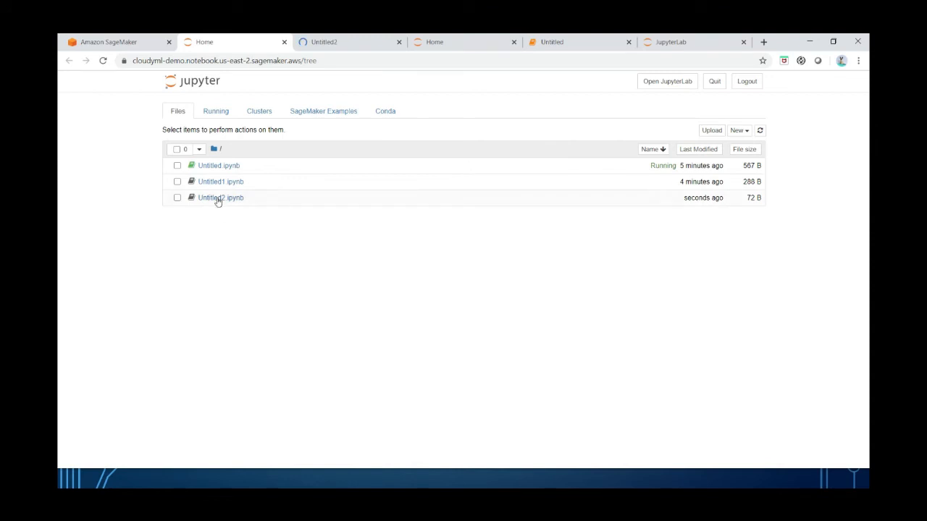
click(347, 37)
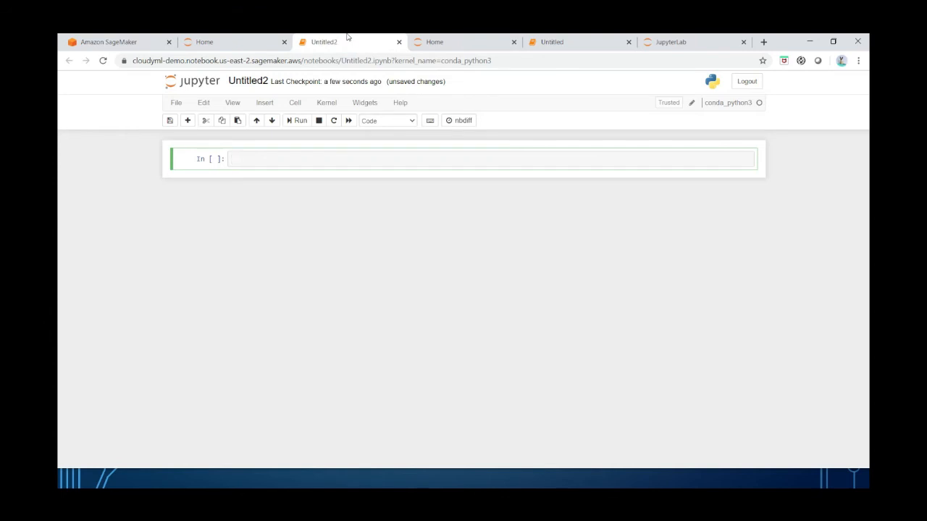
click(207, 39)
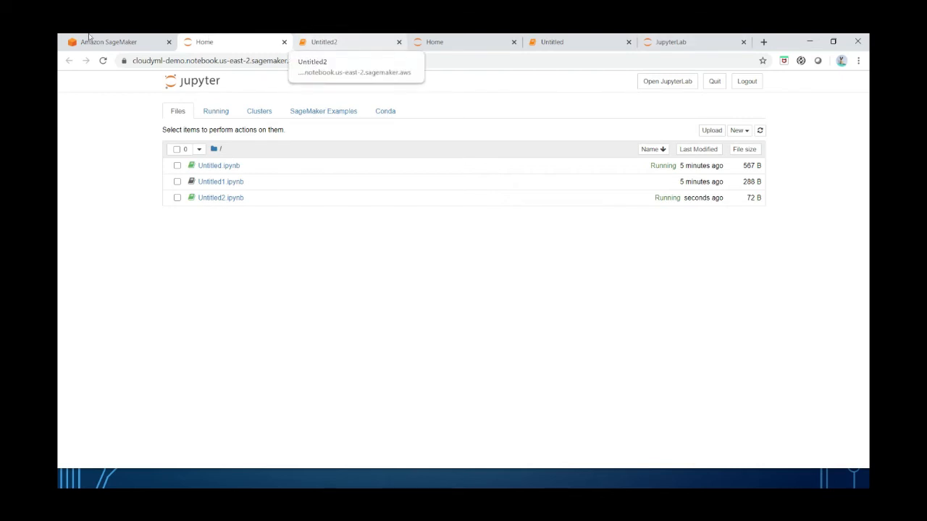
Step: Go from the notebook instances list to JupyterLab and examine its launcher and the open Untitled1.ipynb and Untitled2.ipynb notebooks
click(105, 40)
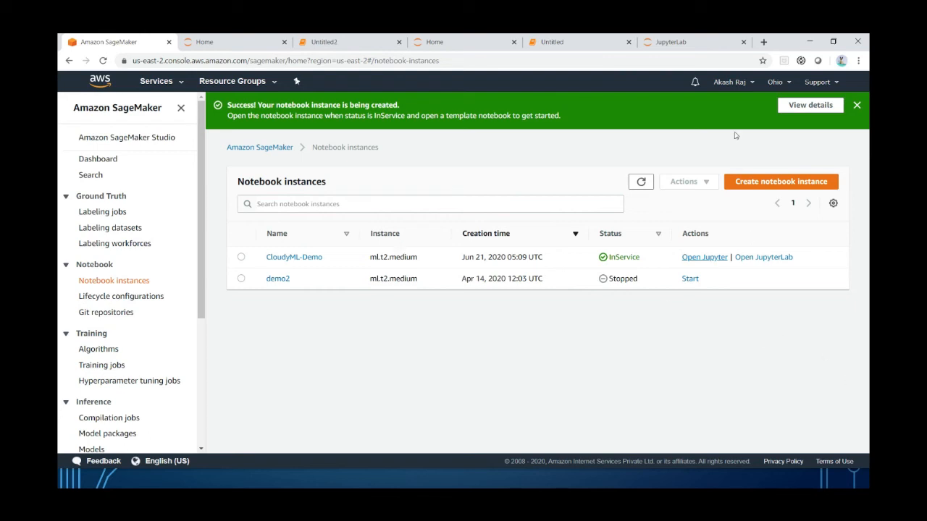
click(698, 37)
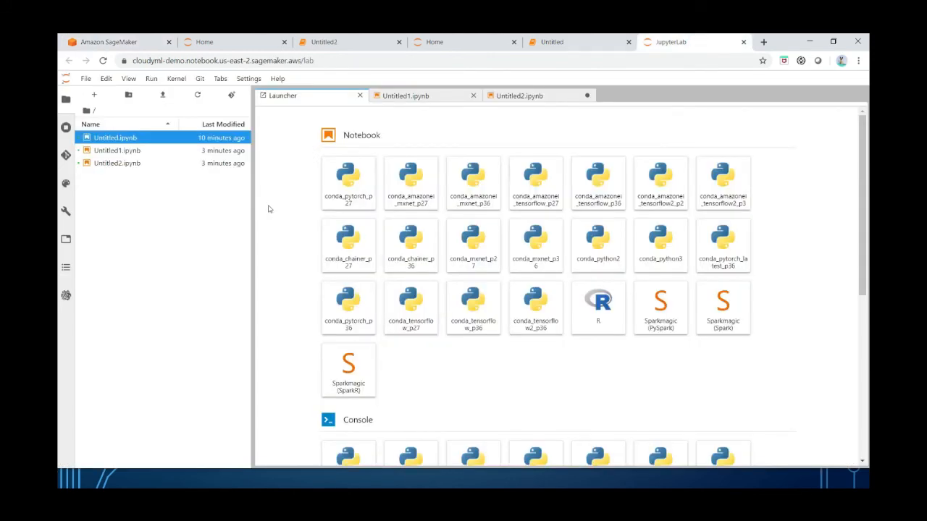
scroll(268, 210, down, 2)
scroll(268, 210, down, 5)
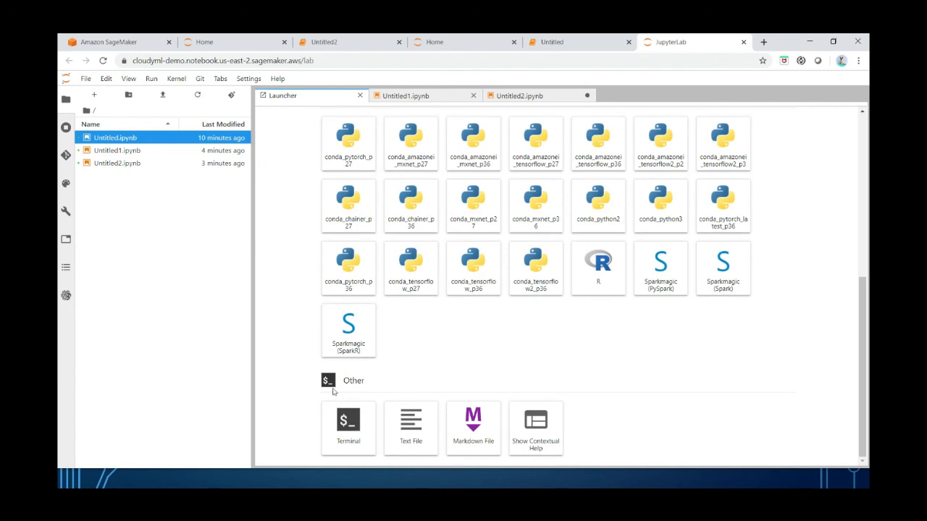
scroll(376, 276, up, 5)
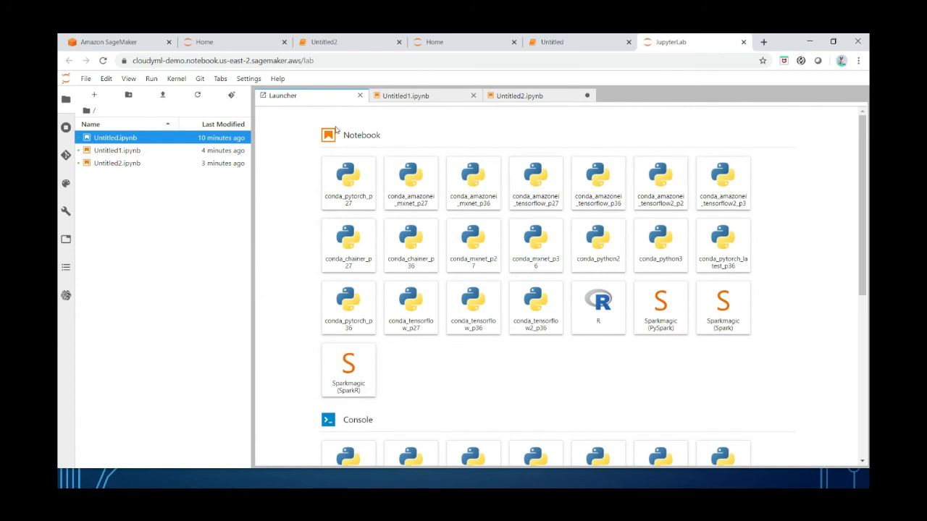
click(432, 99)
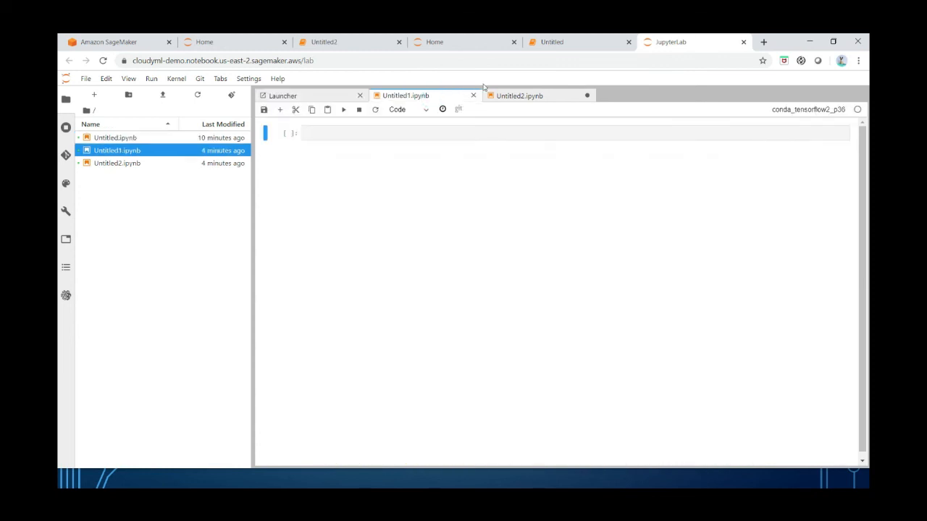
click(524, 98)
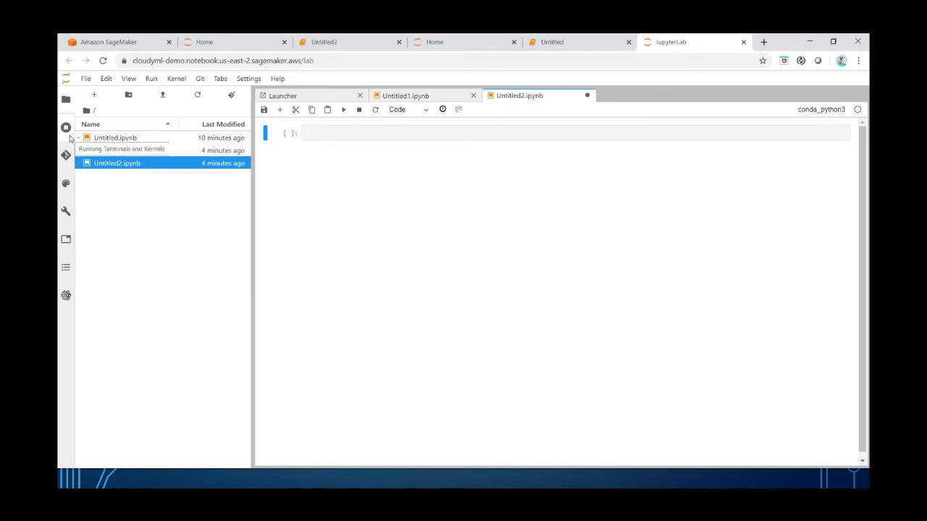
Step: Review JupyterLab's running terminal and kernel sessions, its Git repository view and the list of available commands
click(68, 130)
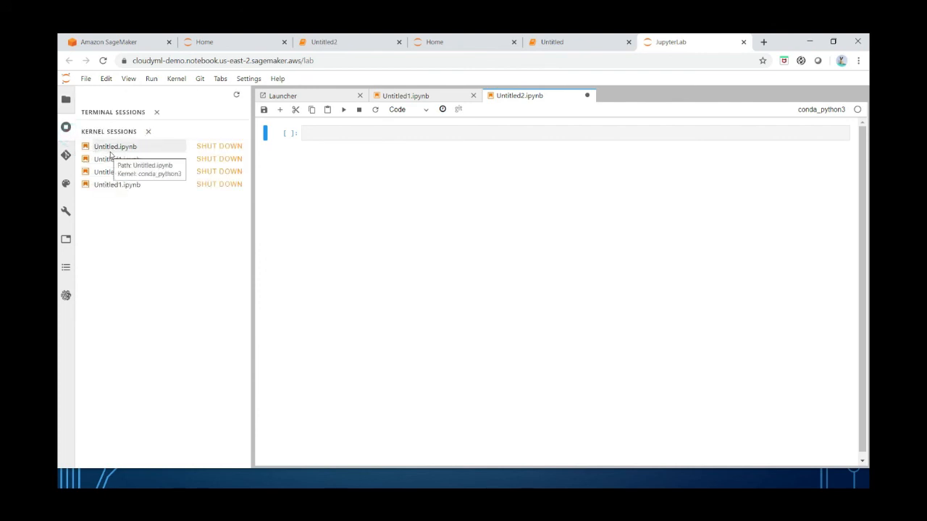
click(62, 152)
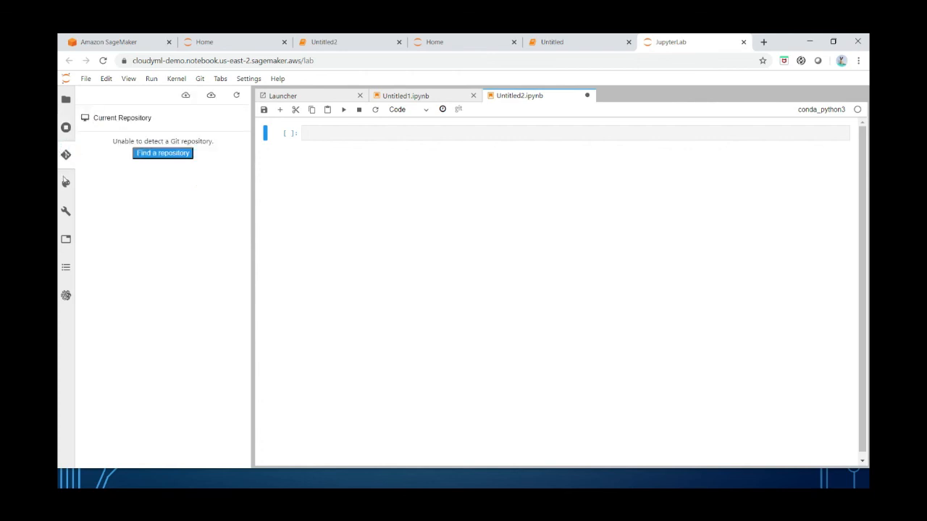
click(65, 183)
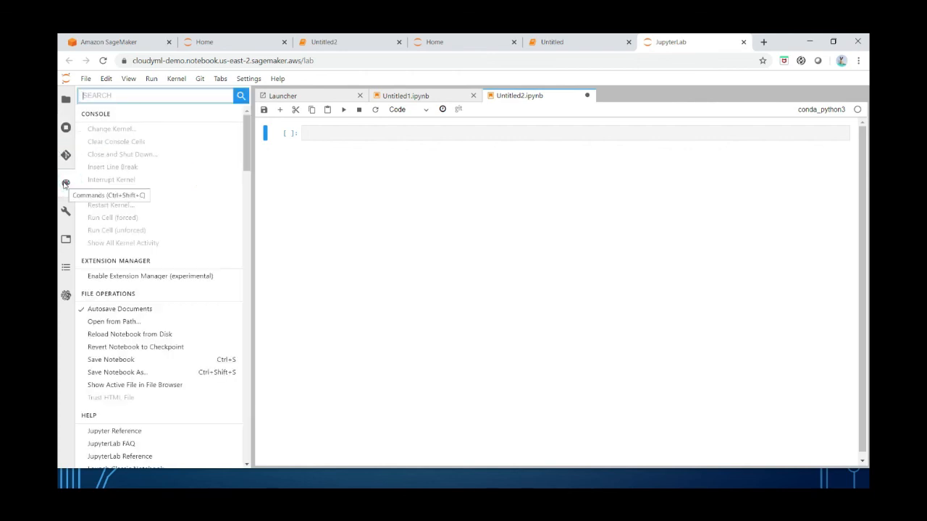
Step: Browse the Amazon SageMaker sample notebooks from the introductory algorithms through to the SageMaker Spark and Batch Transform categories
click(64, 296)
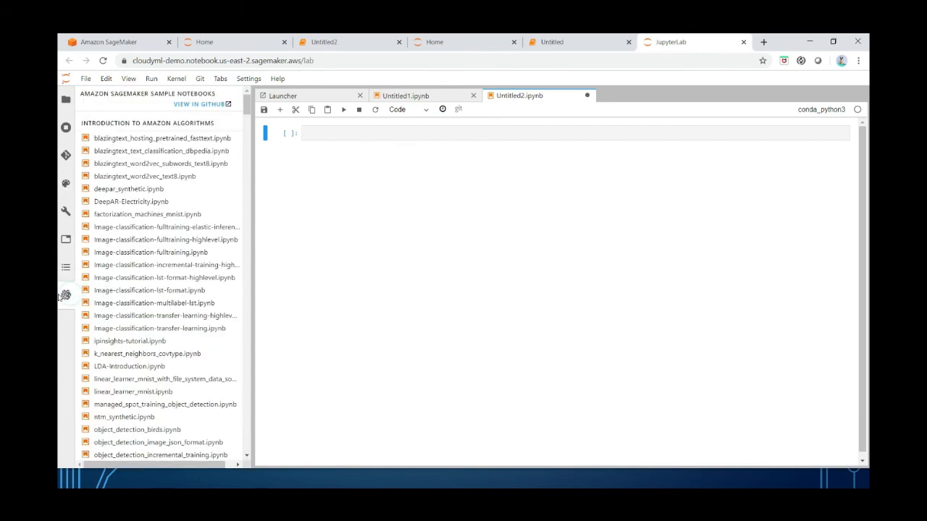
scroll(166, 311, down, 15)
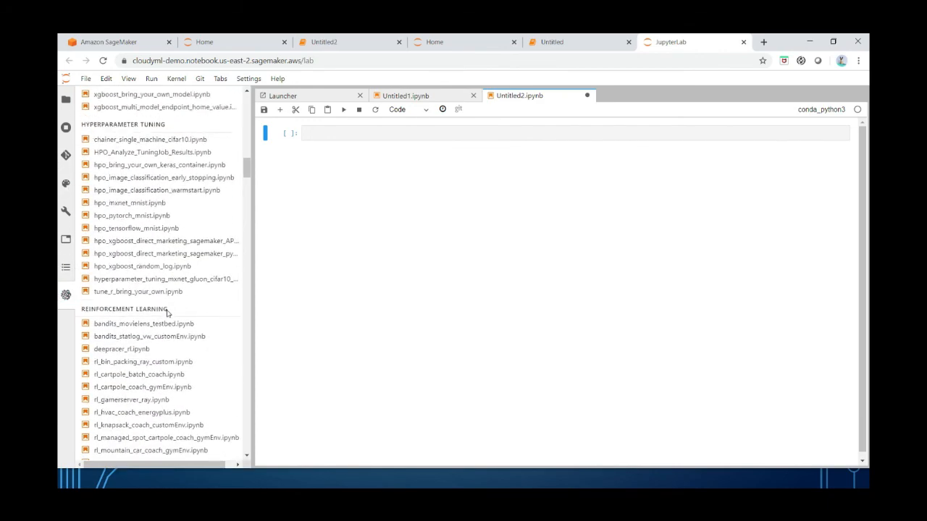
scroll(167, 314, down, 20)
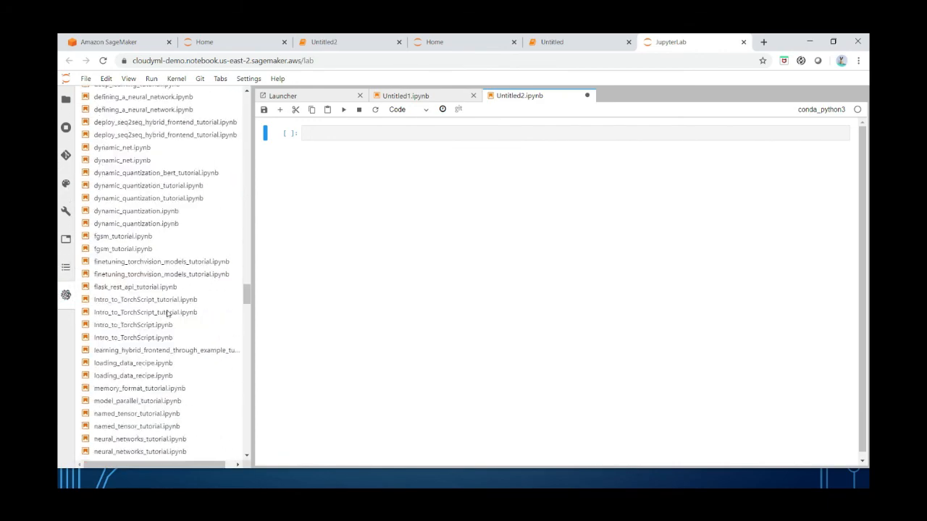
scroll(168, 314, down, 20)
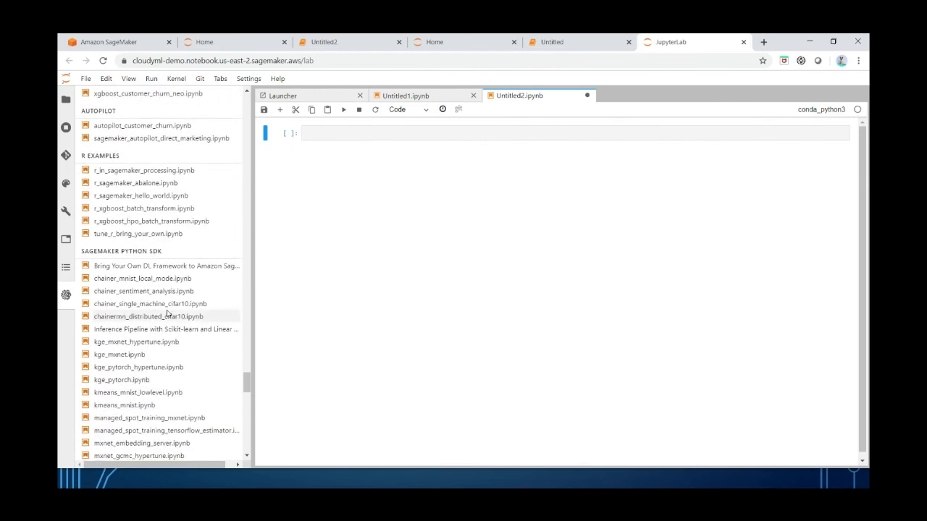
scroll(167, 313, down, 5)
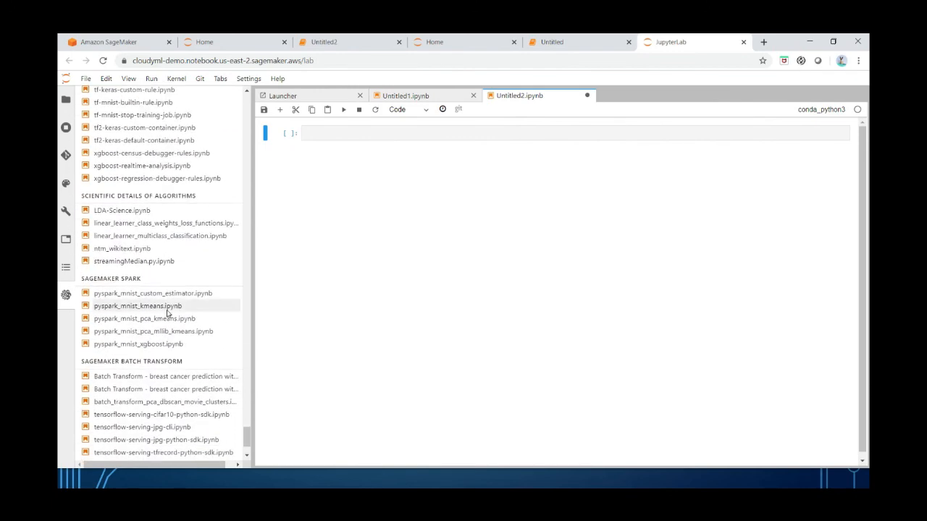